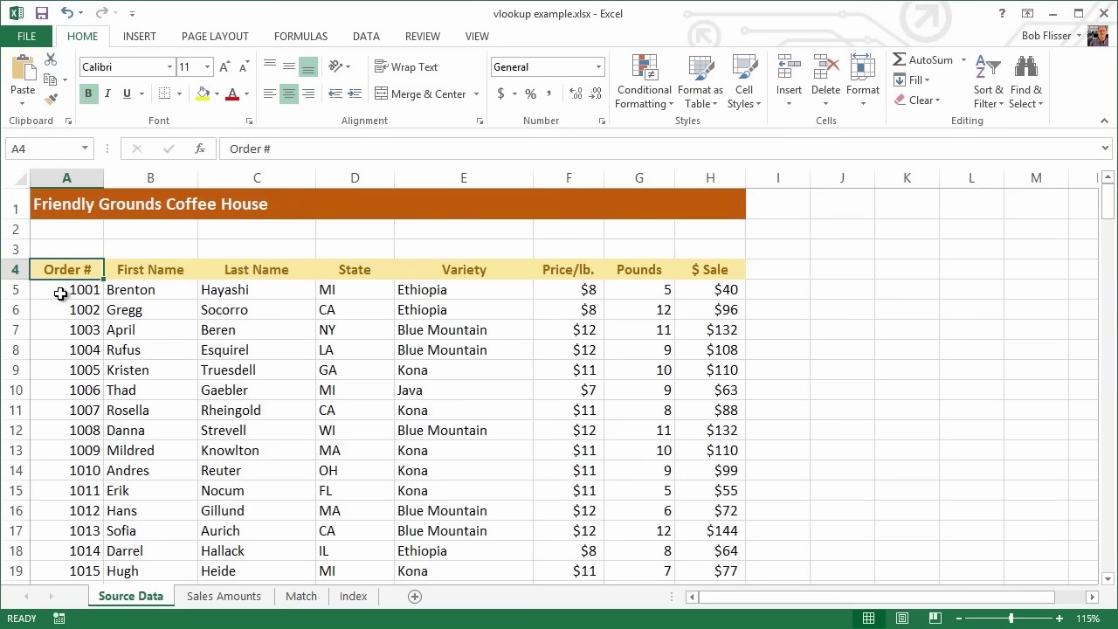
# Define the name data for the order records in A5:H203 on the Source Data sheet
pyautogui.click(61, 293)
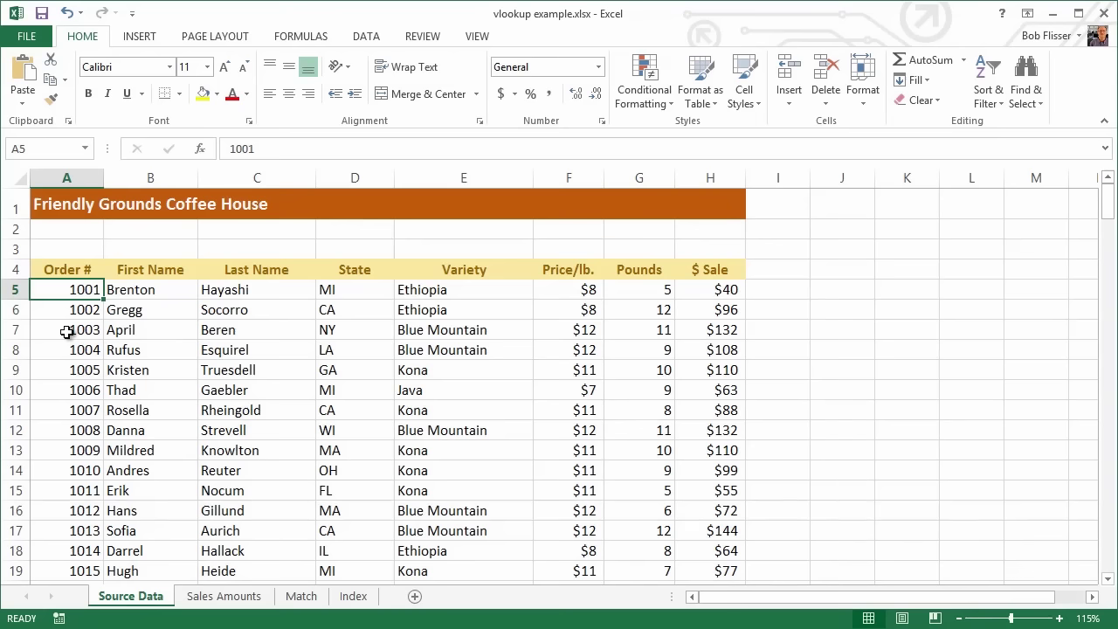
pyautogui.hotkey('ctrl', 'shift', 'End')
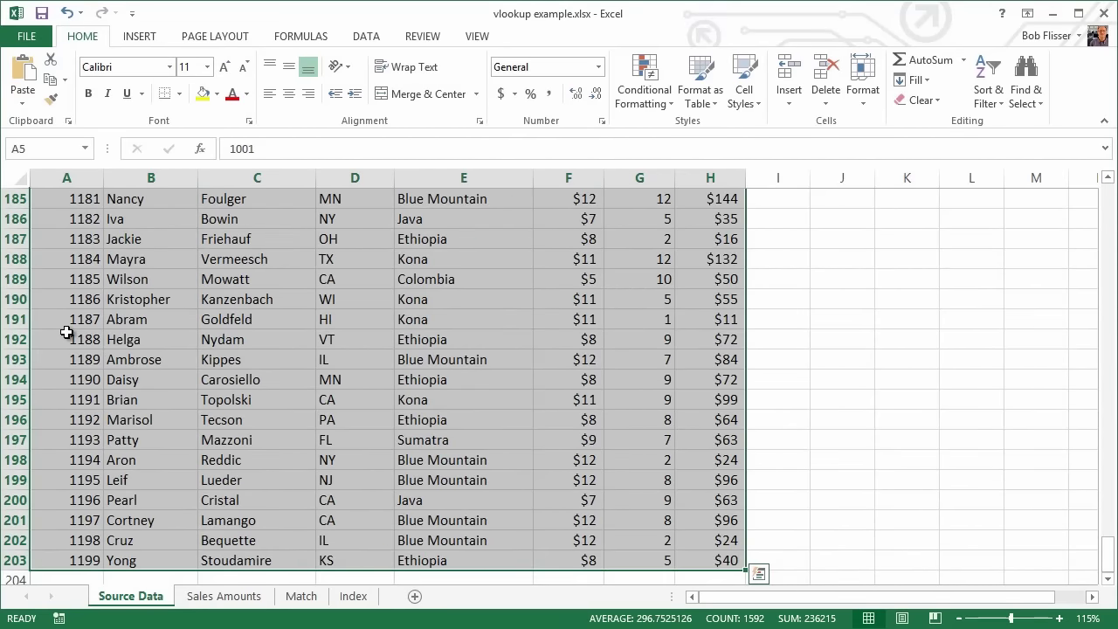
pyautogui.click(33, 150)
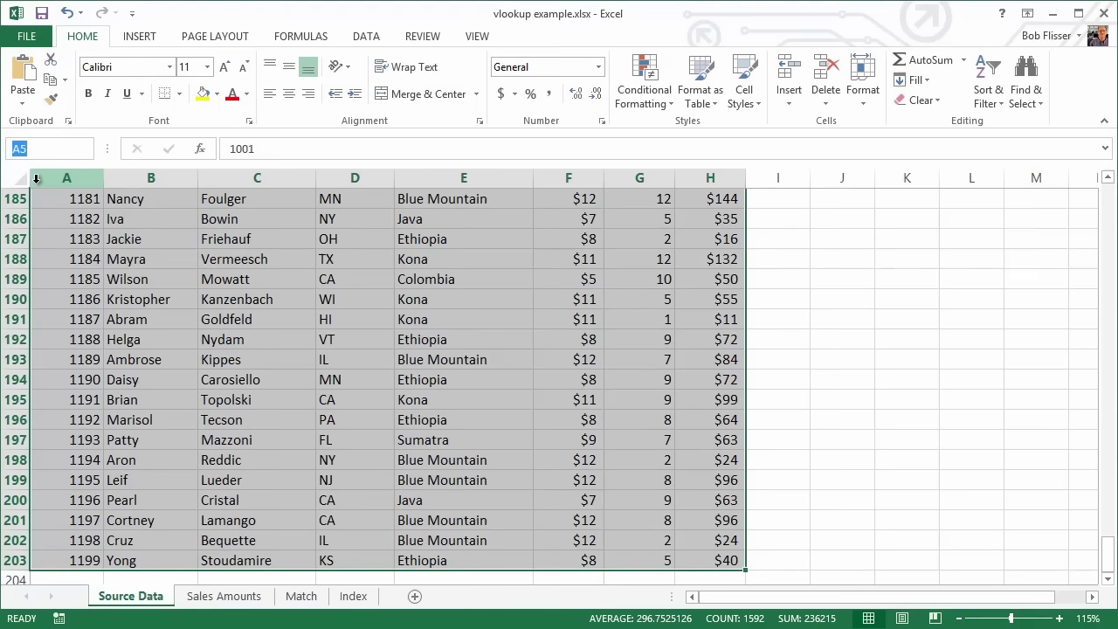
pyautogui.write('data')
pyautogui.press('Return')
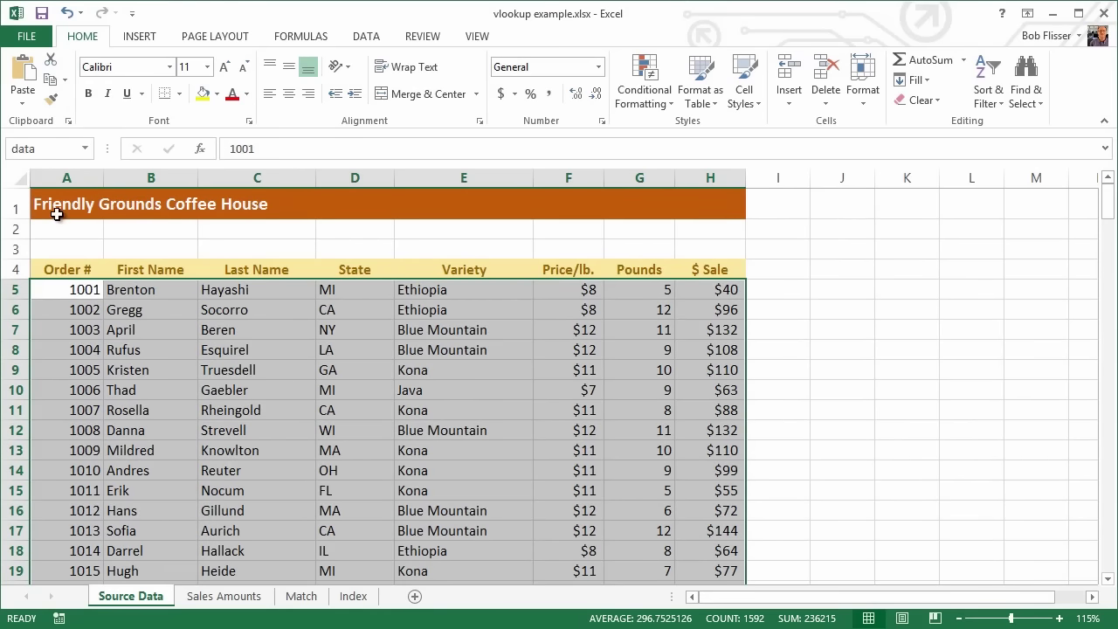
# Deselect the records and recall the named range data to check which cells it covers
pyautogui.click(263, 408)
pyautogui.click(85, 149)
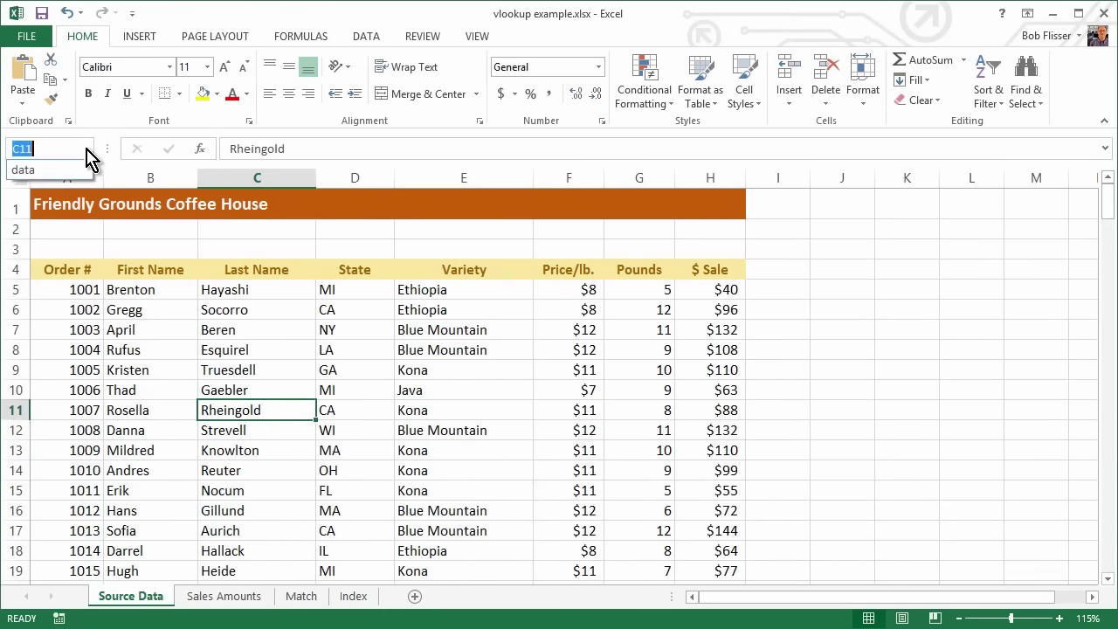
pyautogui.click(35, 170)
pyautogui.scroll(2, 140, 271)
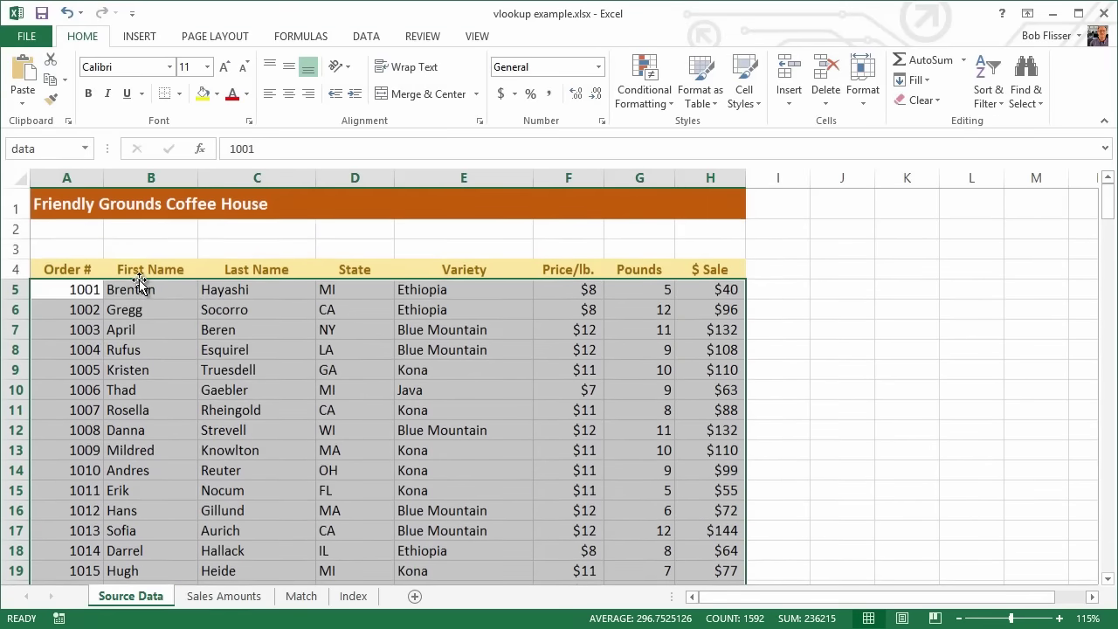
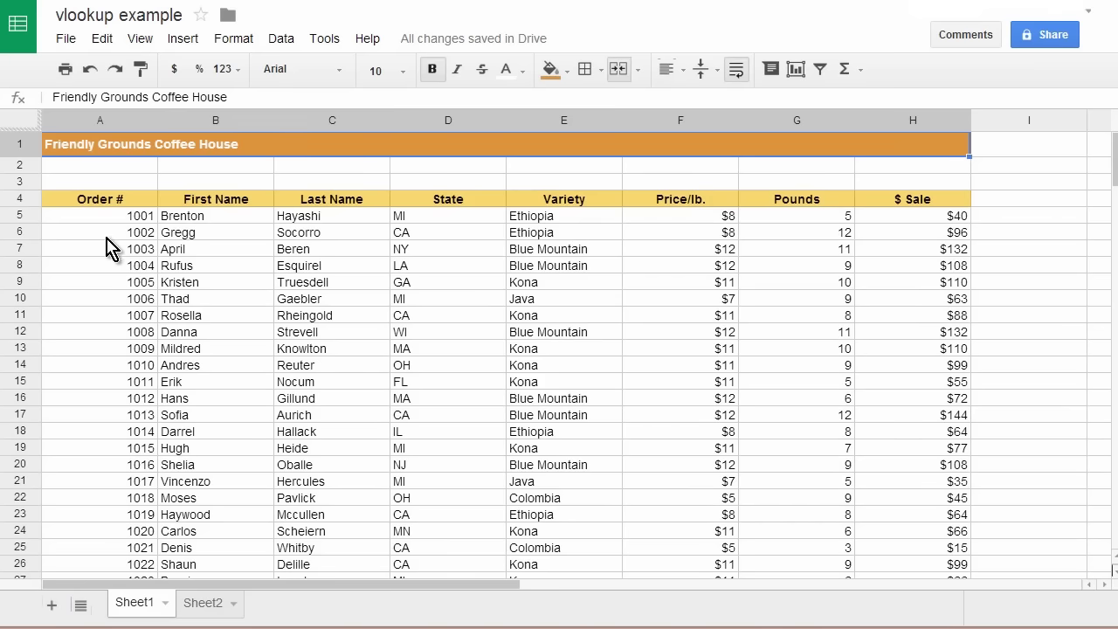
# In Google Sheets, create a named range called data for Sheet1!A5:H203 in the vlookup example file
pyautogui.click(98, 218)
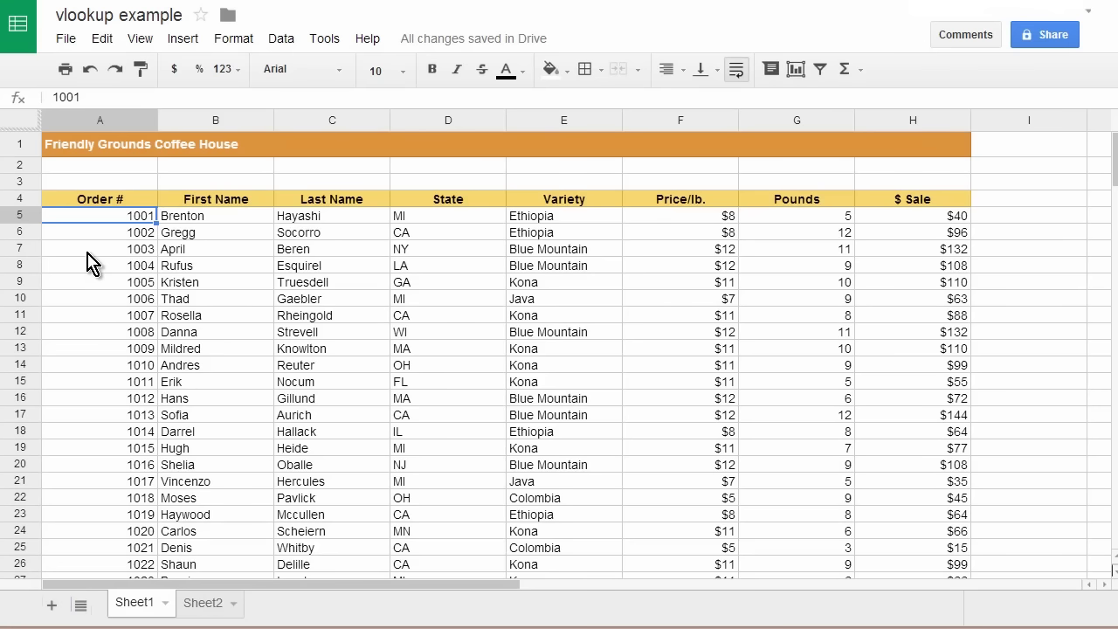
pyautogui.hotkey('ctrl', 'shift', 'Right')
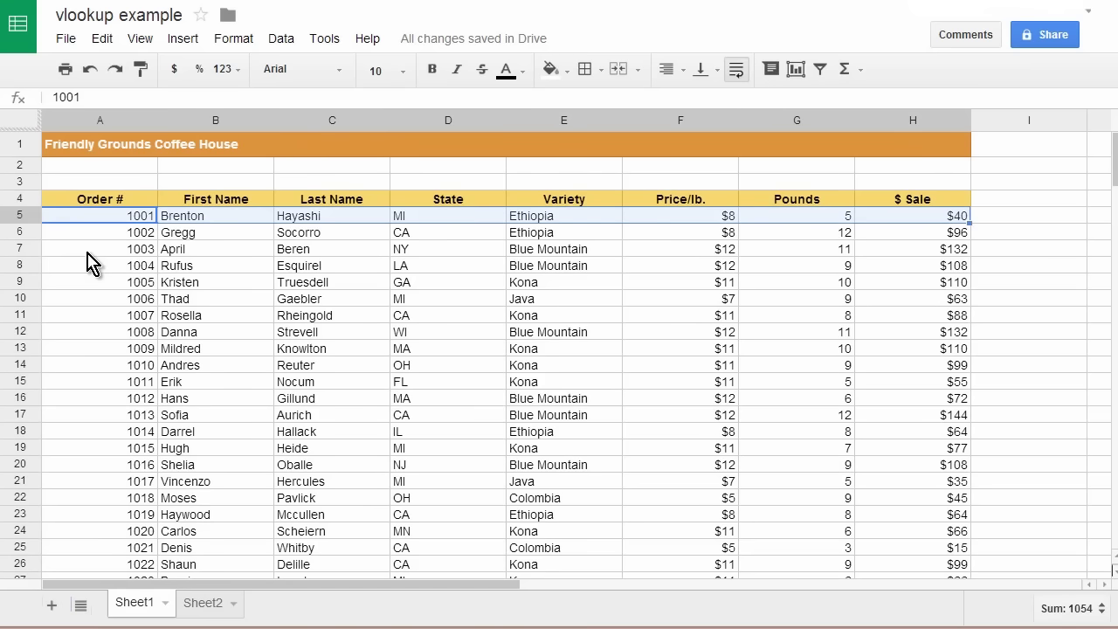
pyautogui.hotkey('ctrl', 'shift', 'Down')
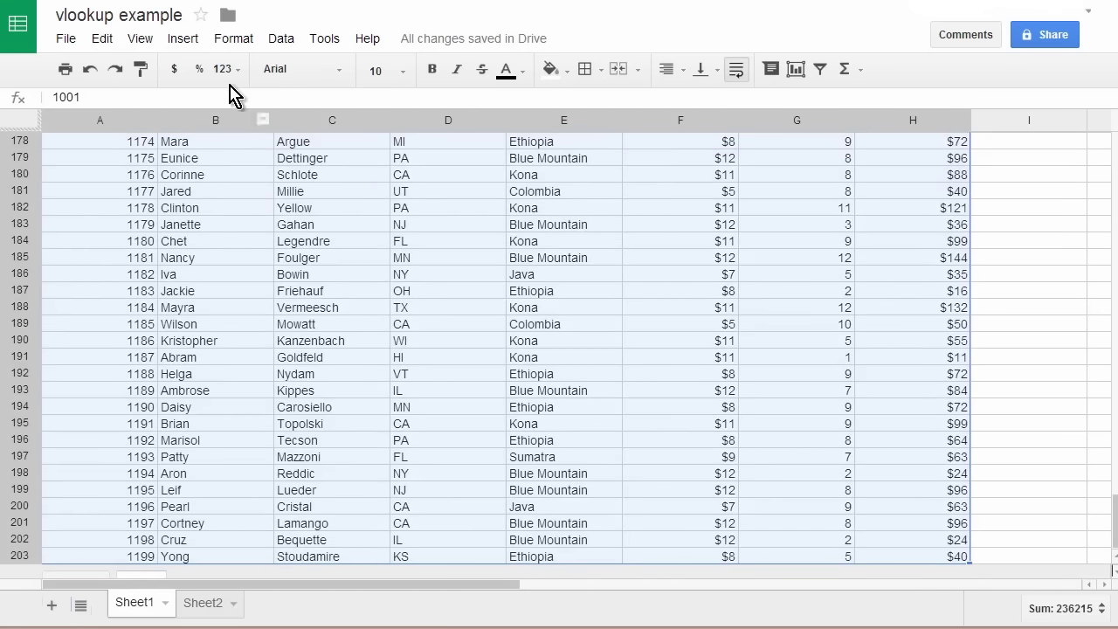
pyautogui.click(282, 40)
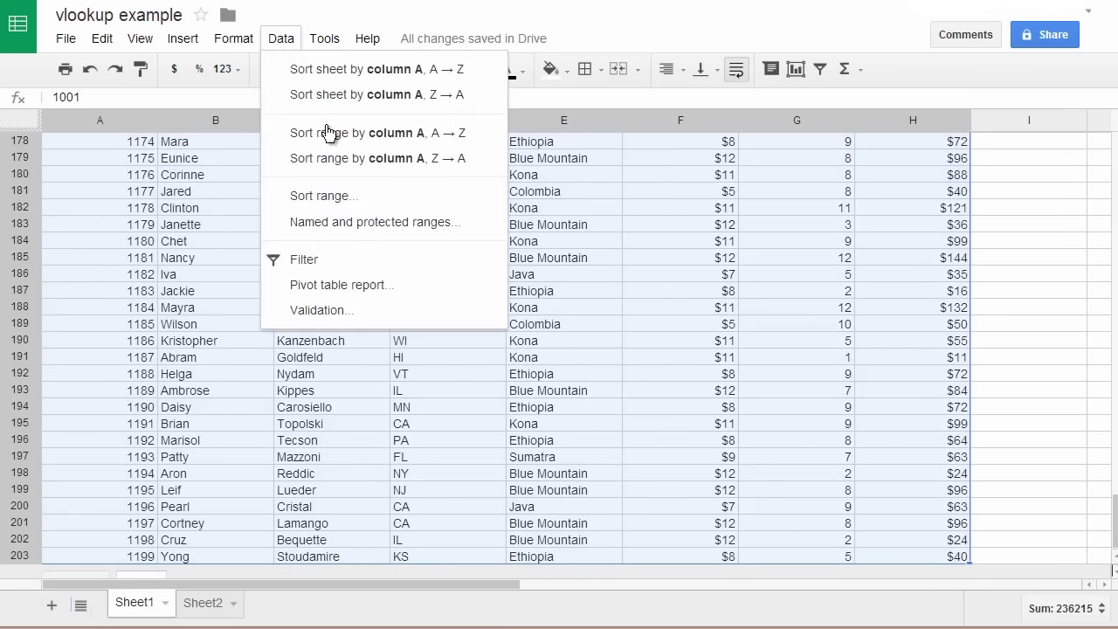
pyautogui.click(399, 223)
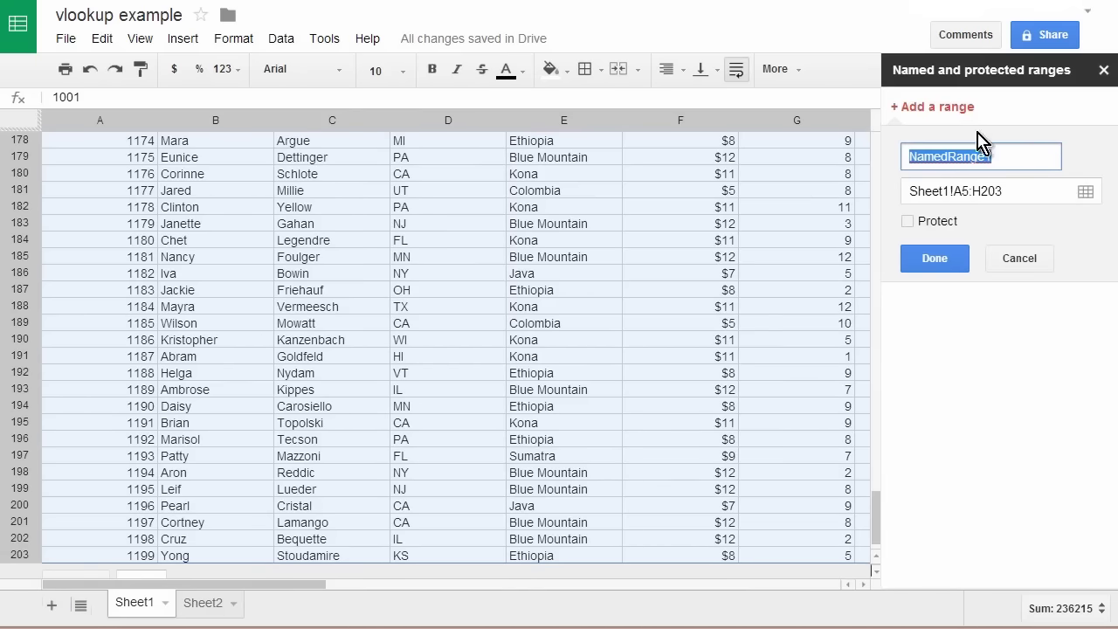
pyautogui.write('data')
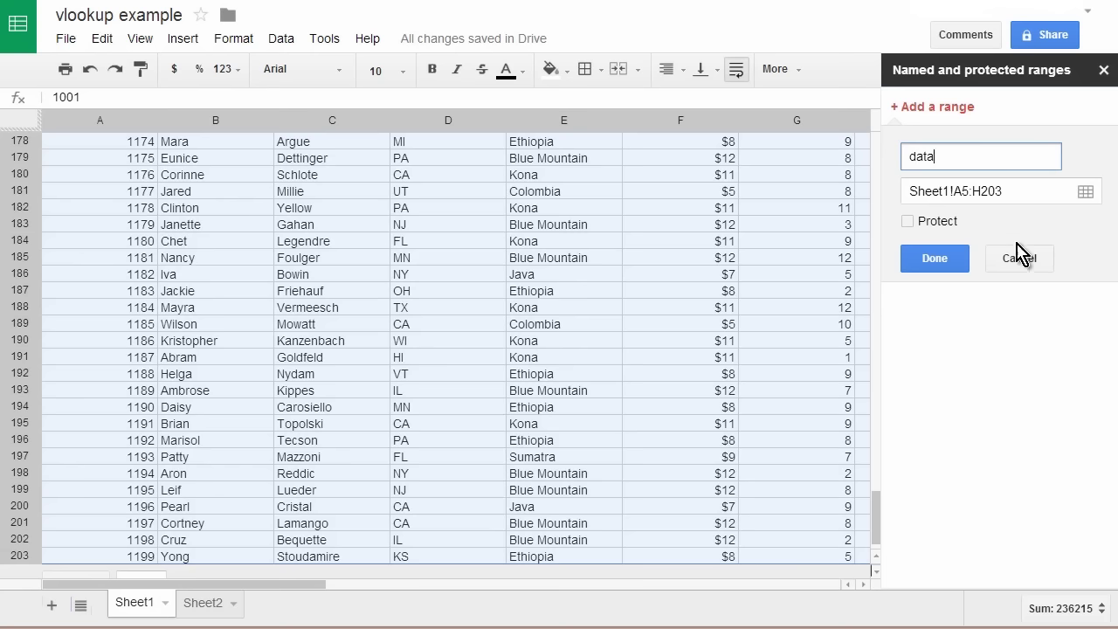
pyautogui.click(936, 260)
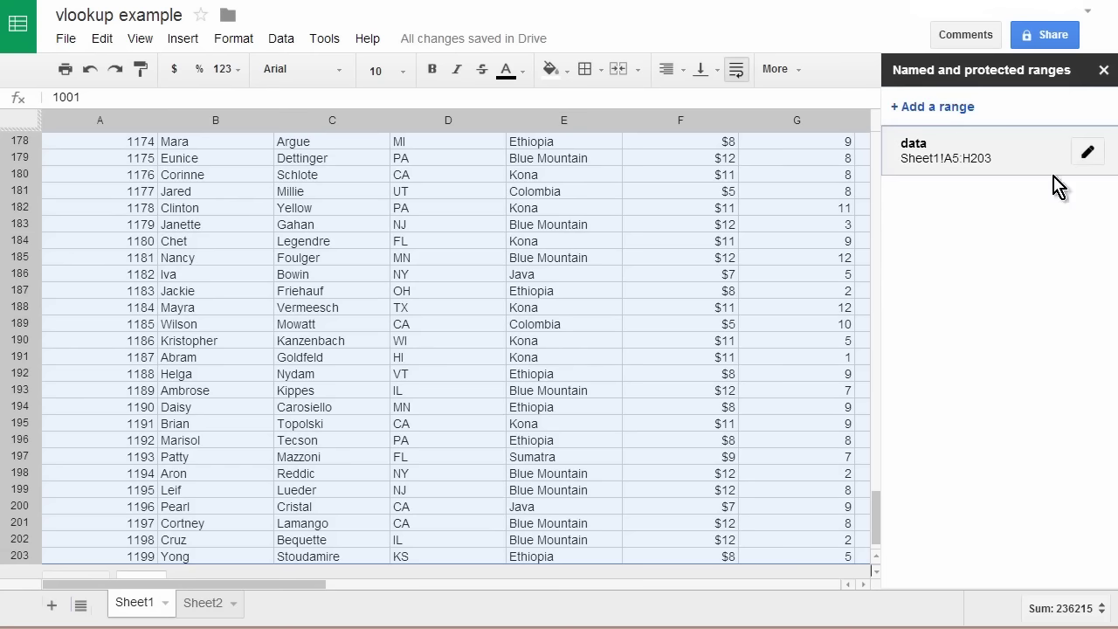
pyautogui.click(1104, 73)
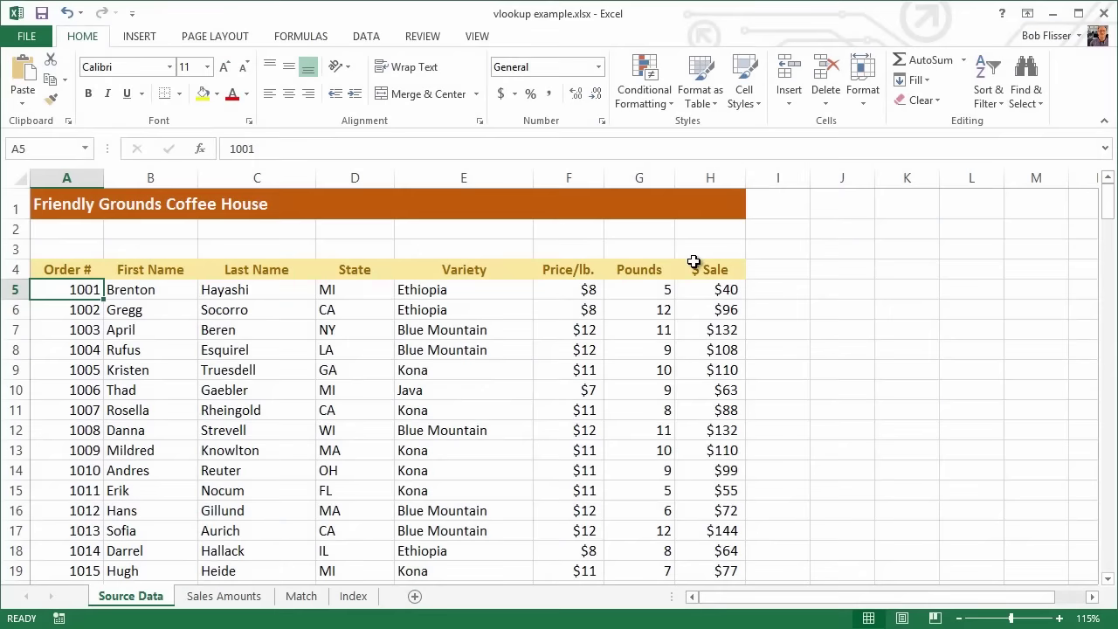
# In Excel, start a VLOOKUP formula in B5 of the Sales Amounts sheet with A5 as the lookup value
pyautogui.click(226, 599)
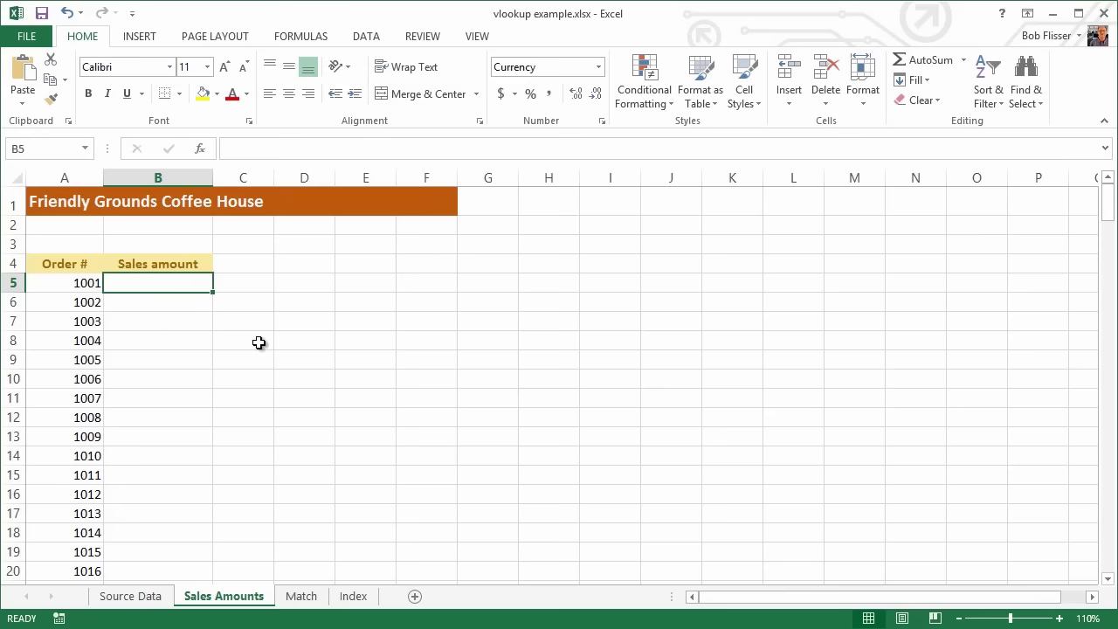
pyautogui.write('=vl')
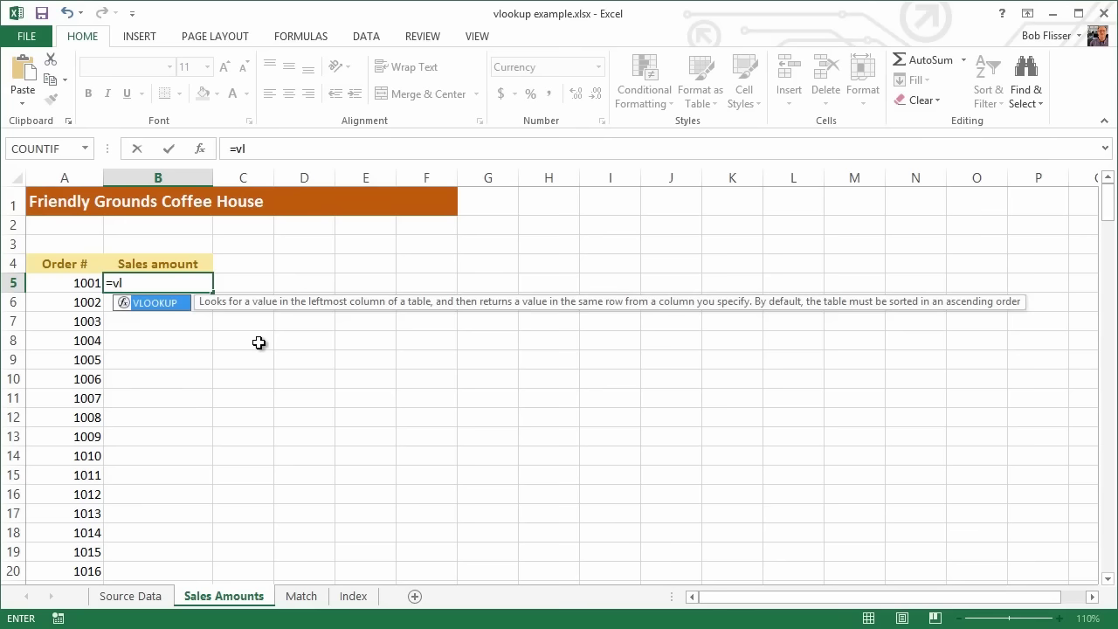
pyautogui.press('Tab')
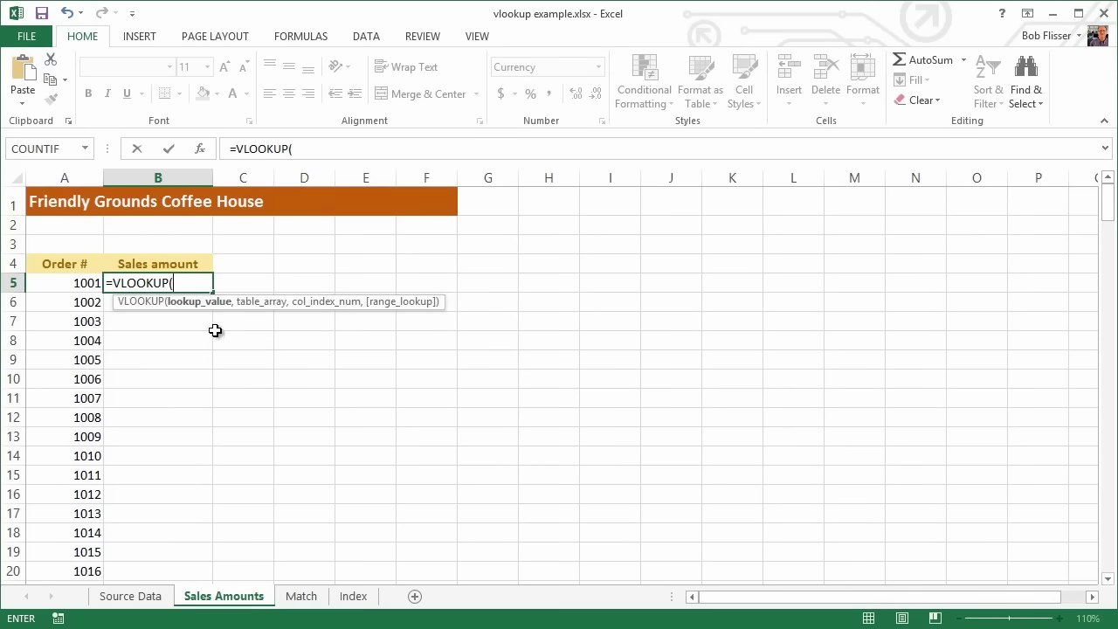
pyautogui.click(67, 284)
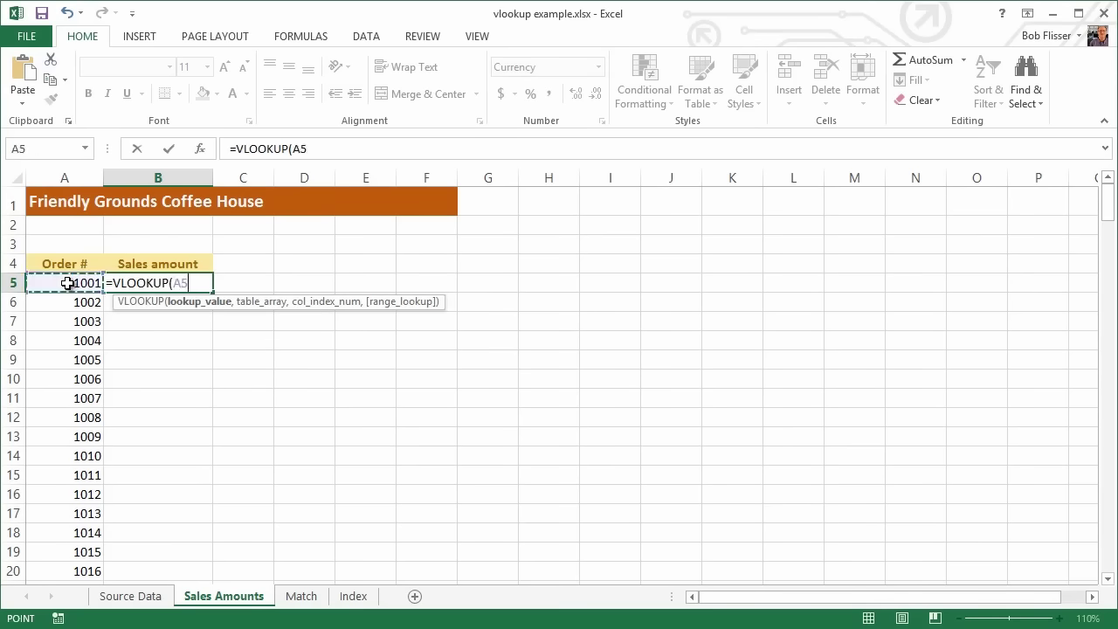
pyautogui.write(',')
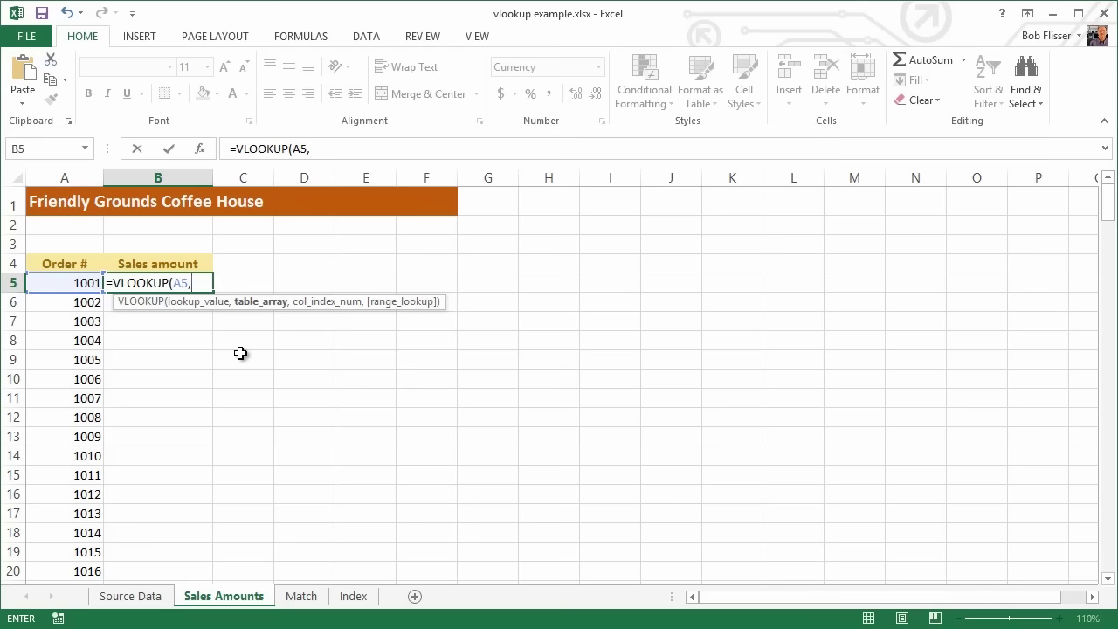
pyautogui.write('data')
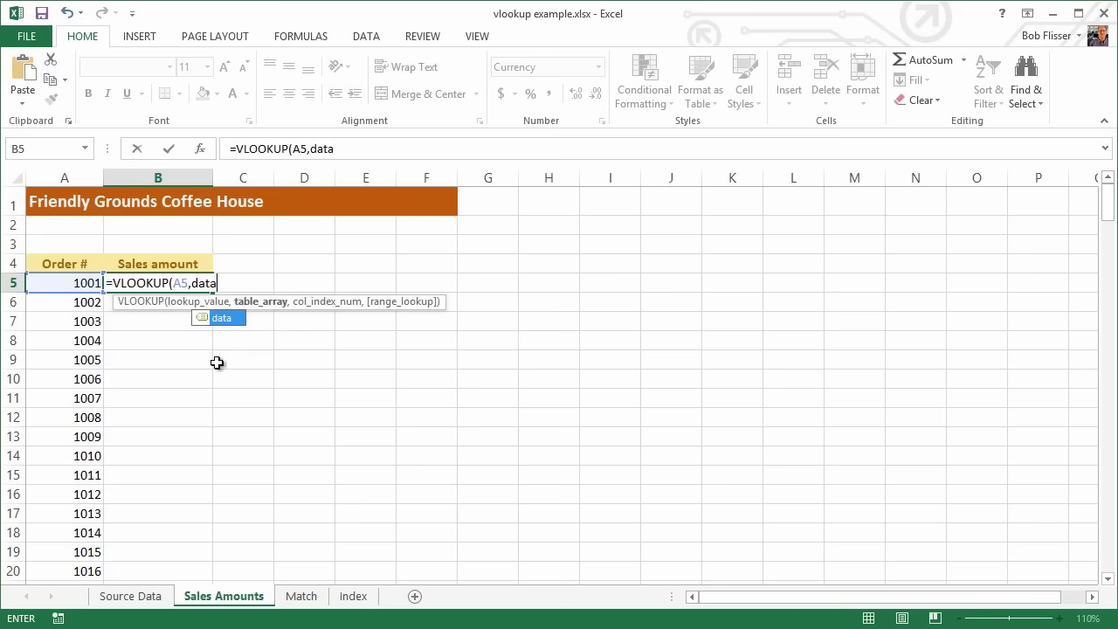
pyautogui.press('BackSpace')
pyautogui.press('BackSpace')
pyautogui.press('BackSpace')
pyautogui.press('BackSpace')
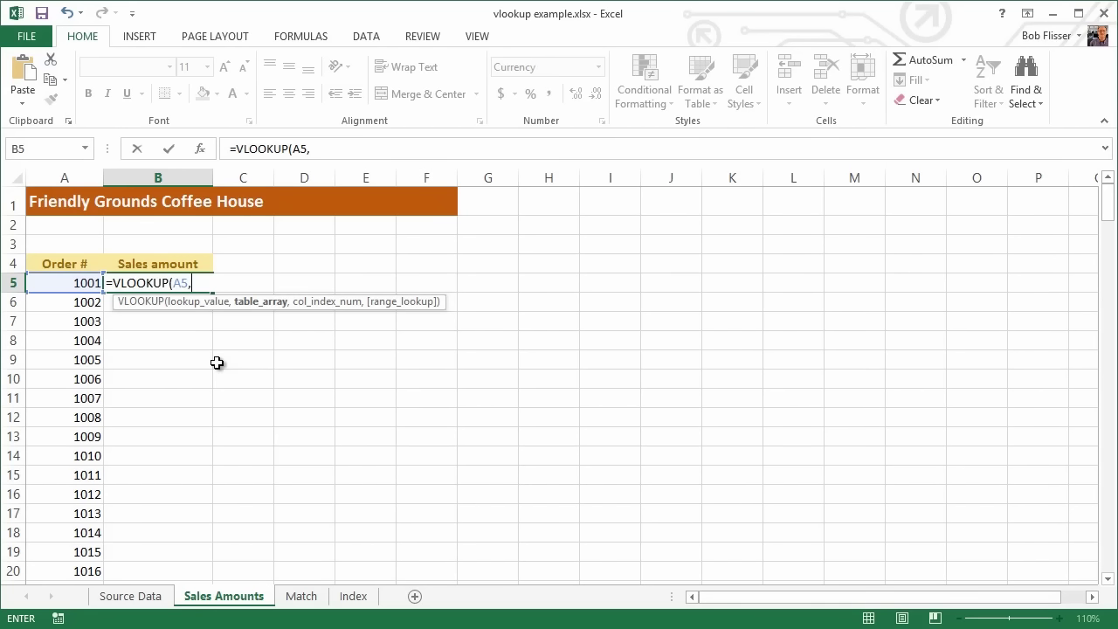
# Complete the B5 formula with the defined name data as table array, column index 8 and FALSE for an exact match
pyautogui.press('F3')
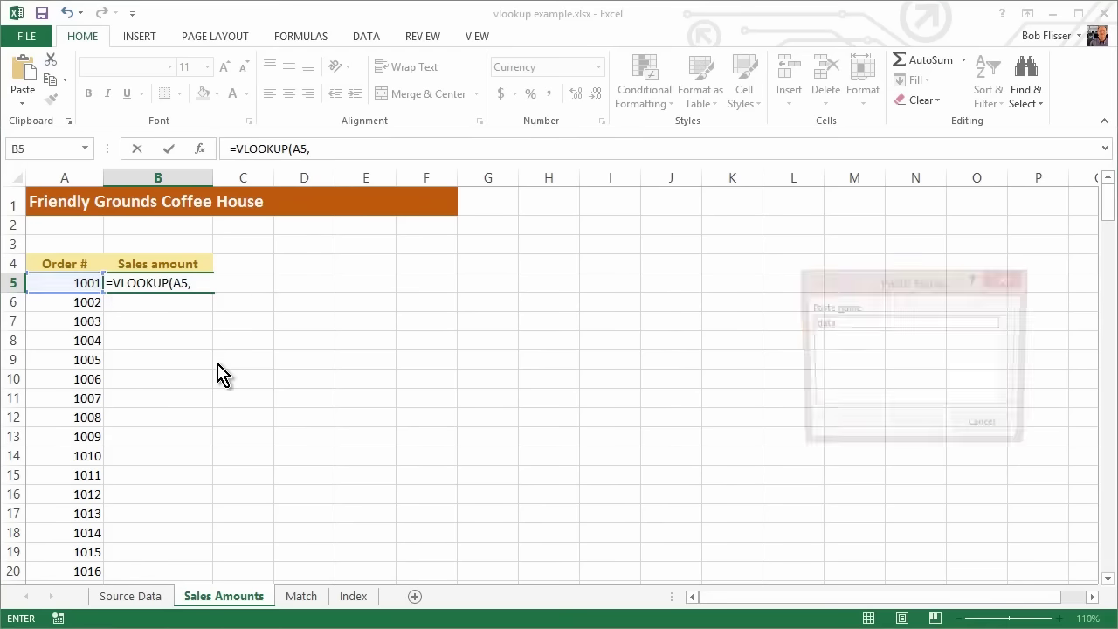
pyautogui.doubleClick(820, 325)
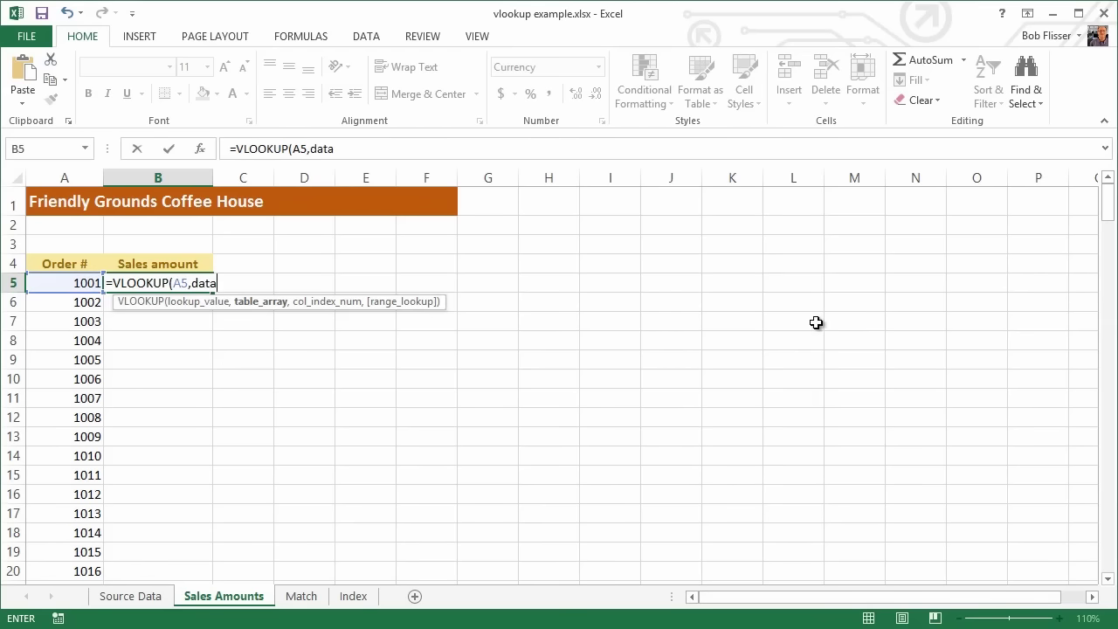
pyautogui.write(',')
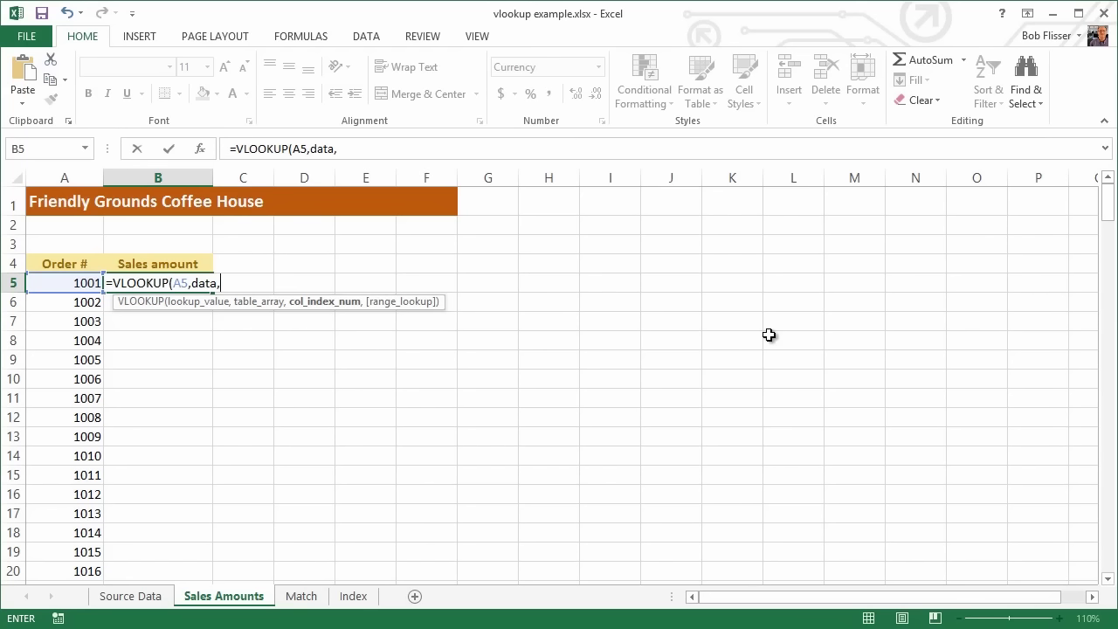
pyautogui.write('8,')
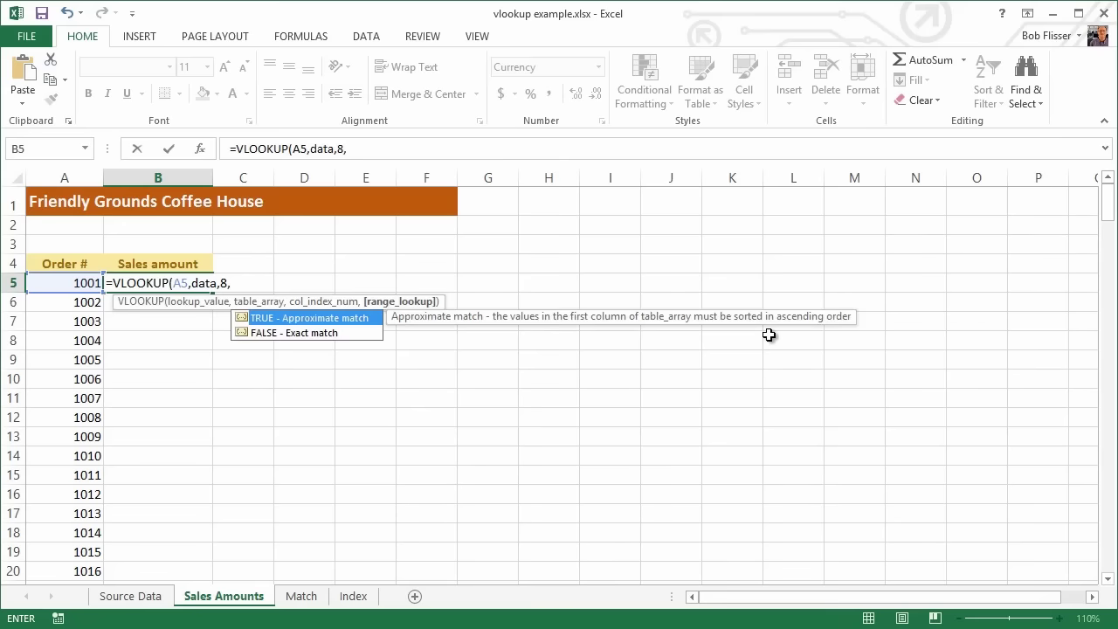
pyautogui.click(280, 342)
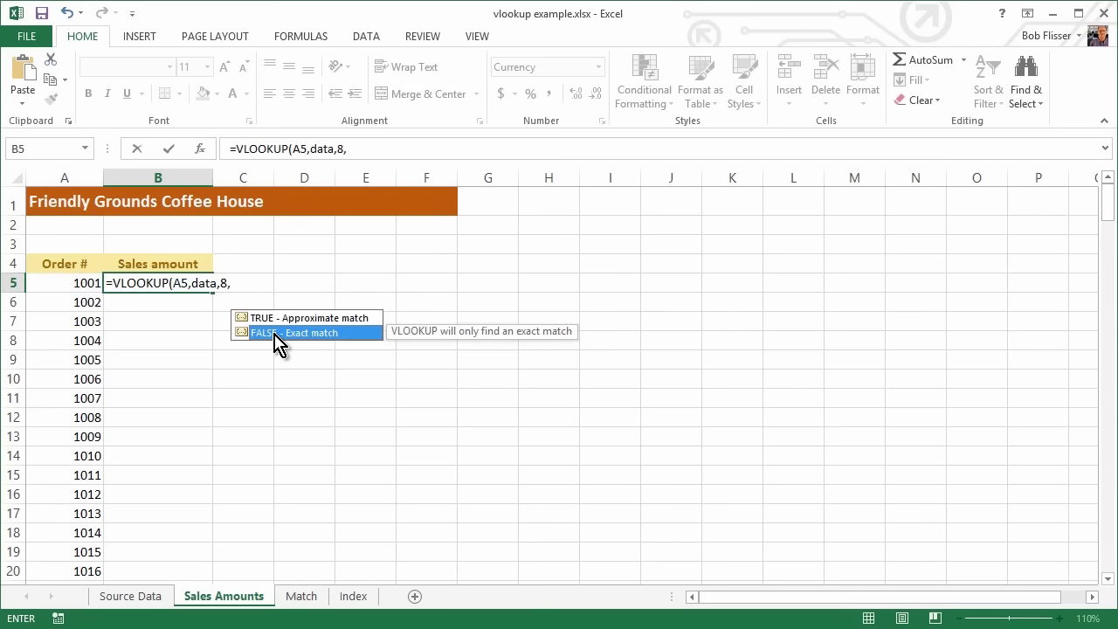
pyautogui.doubleClick(274, 333)
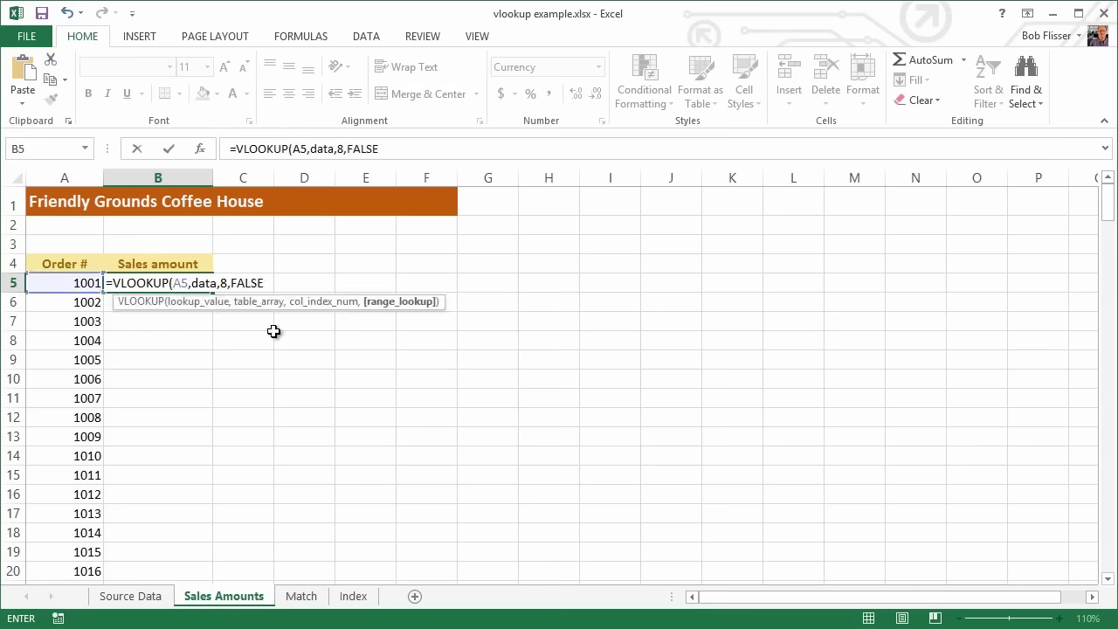
pyautogui.write(')')
pyautogui.press('Return')
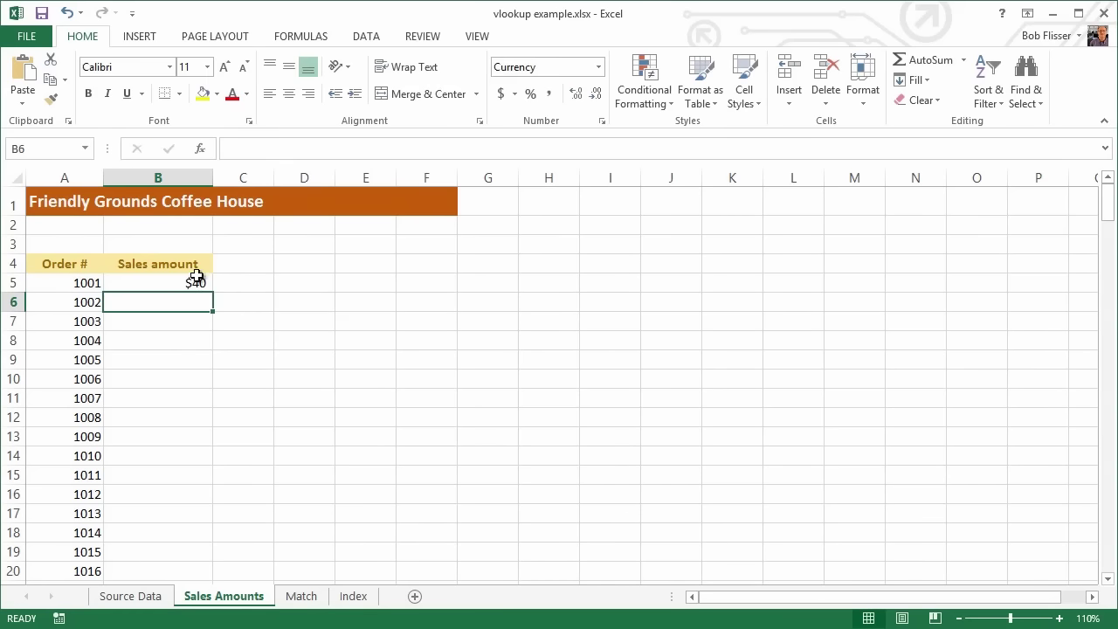
# Compare the B5 result with the Source Data sheet and fill the VLOOKUP formula down the Sales amount column for all orders
pyautogui.click(149, 599)
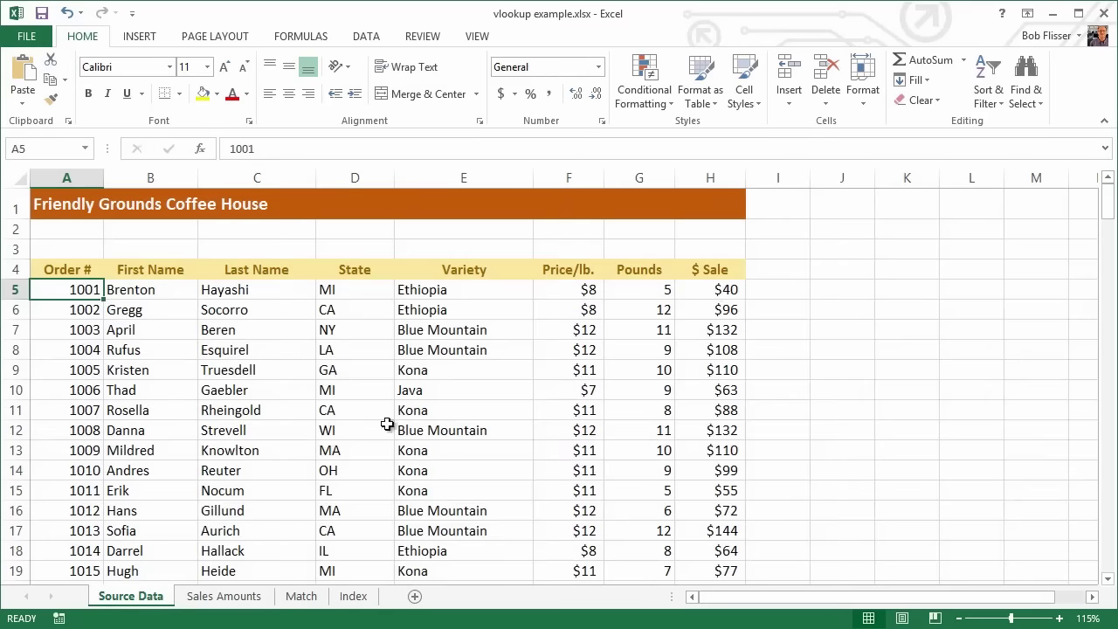
pyautogui.click(230, 597)
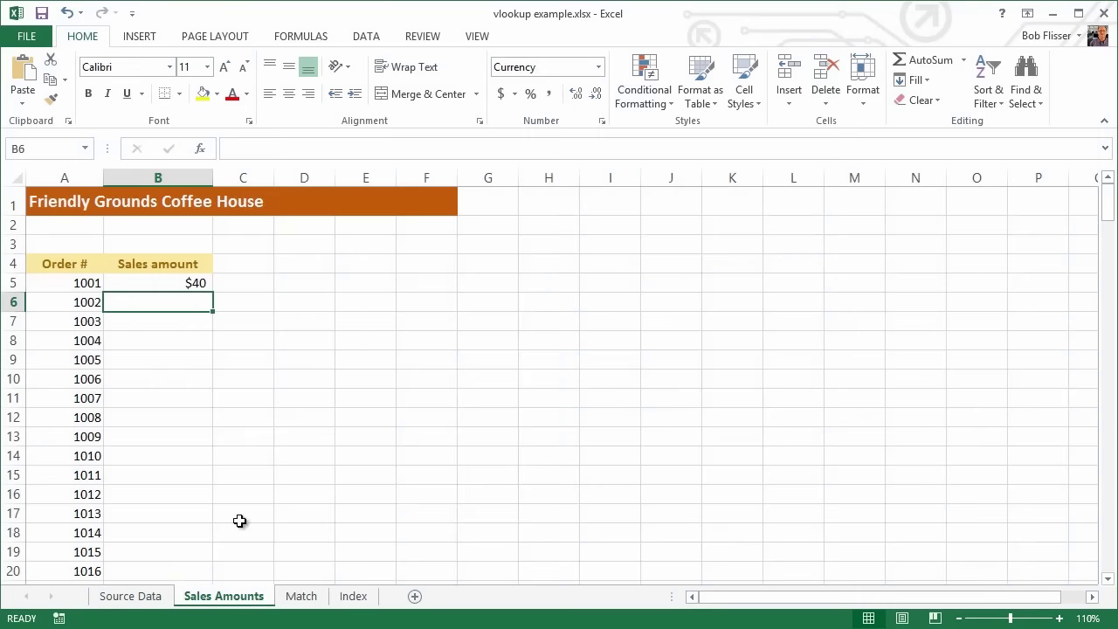
pyautogui.click(165, 283)
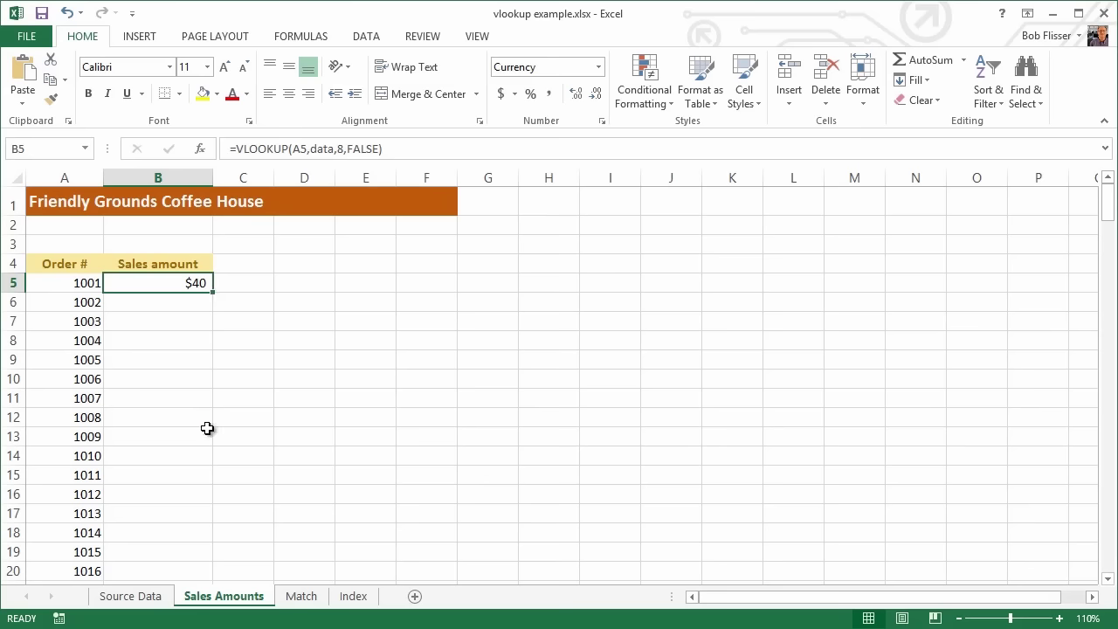
pyautogui.doubleClick(213, 293)
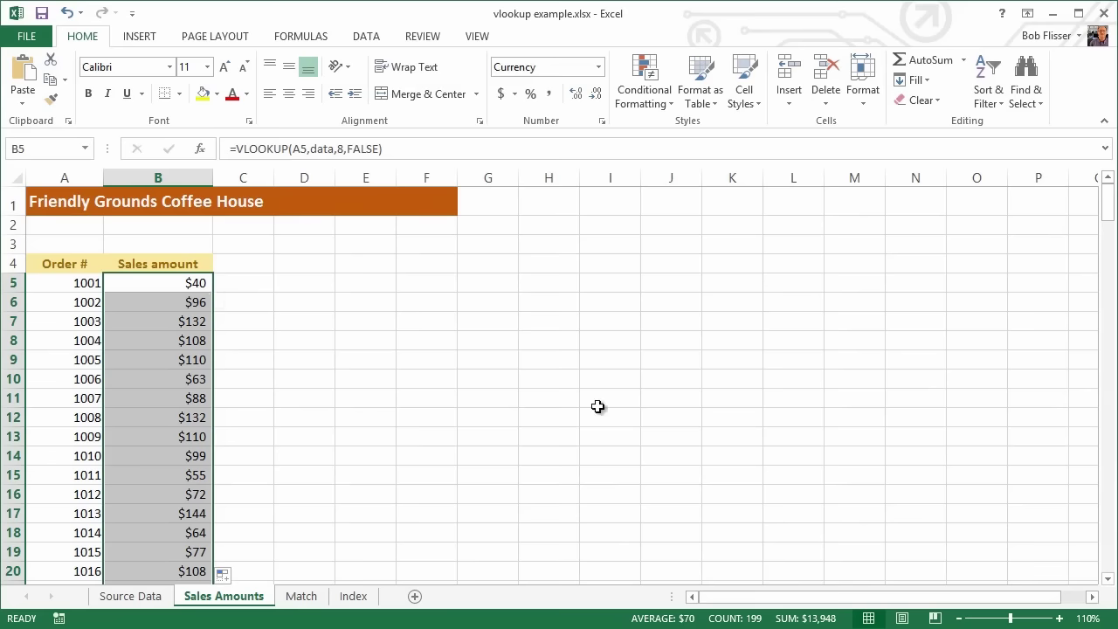
pyautogui.moveTo(1108, 207)
pyautogui.mouseDown()
pyautogui.moveTo(1095, 463)
pyautogui.moveTo(1114, 568)
pyautogui.moveTo(1093, 289)
pyautogui.moveTo(1108, 197)
pyautogui.mouseUp()
pyautogui.click(169, 281)
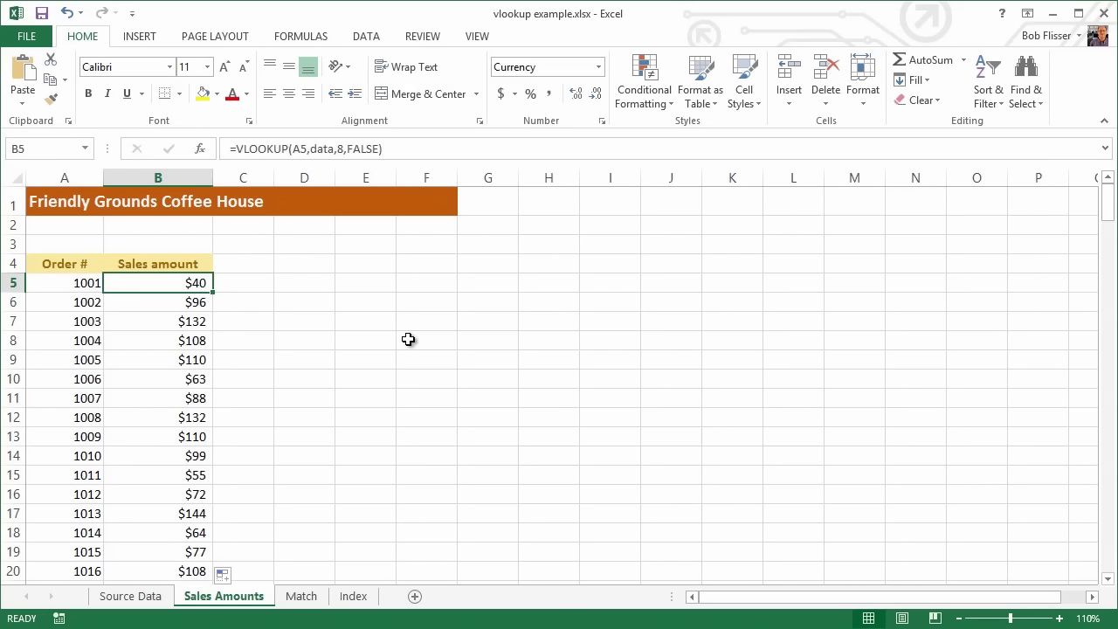
# Switch to the Match sheet
pyautogui.click(308, 597)
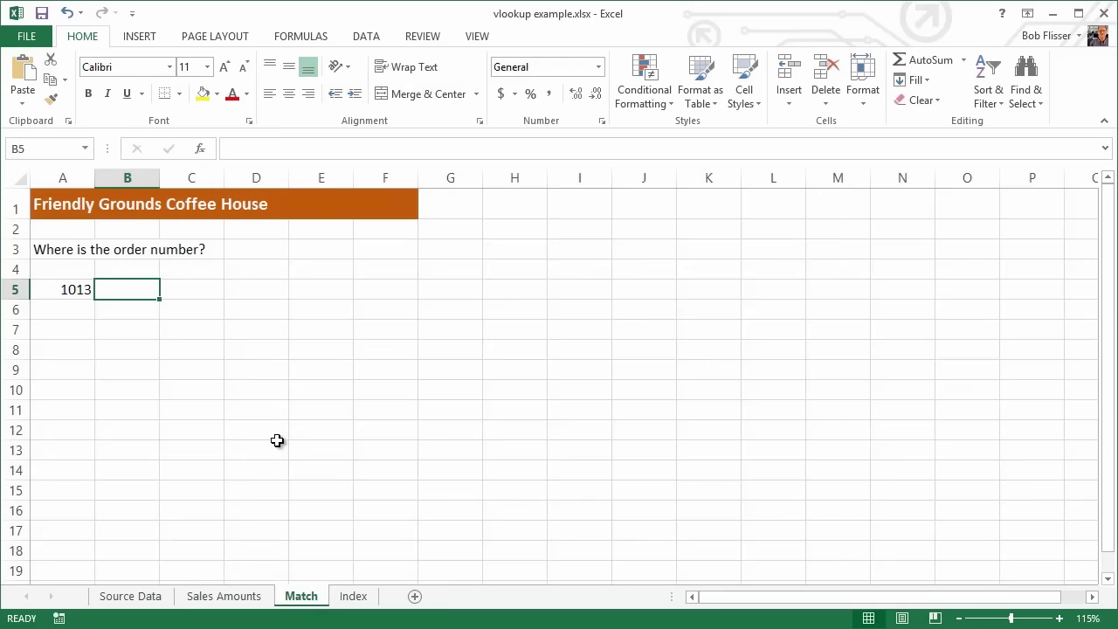